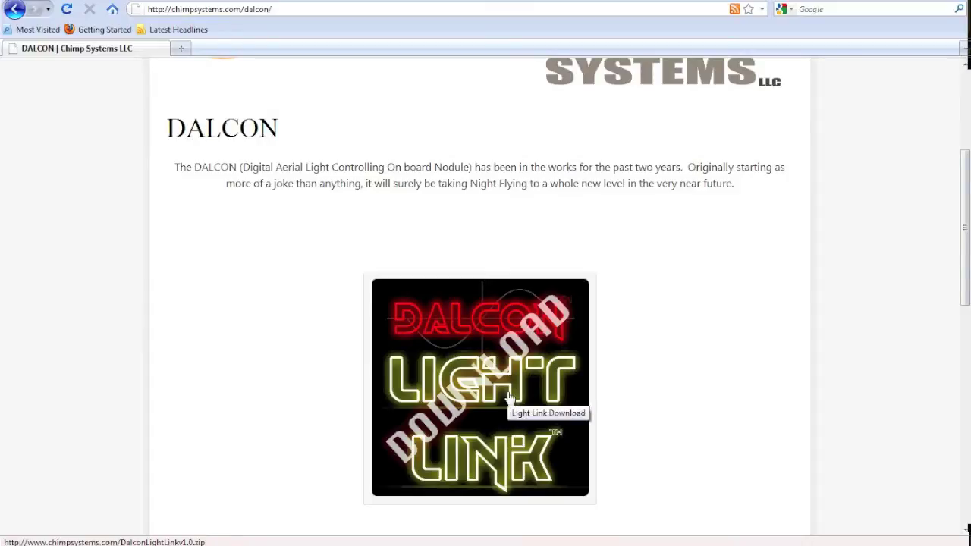
Start the download of DalconLightLinkv1.0.zip from the DALCON page and cancel it at the save prompt.
left_click(510, 399)
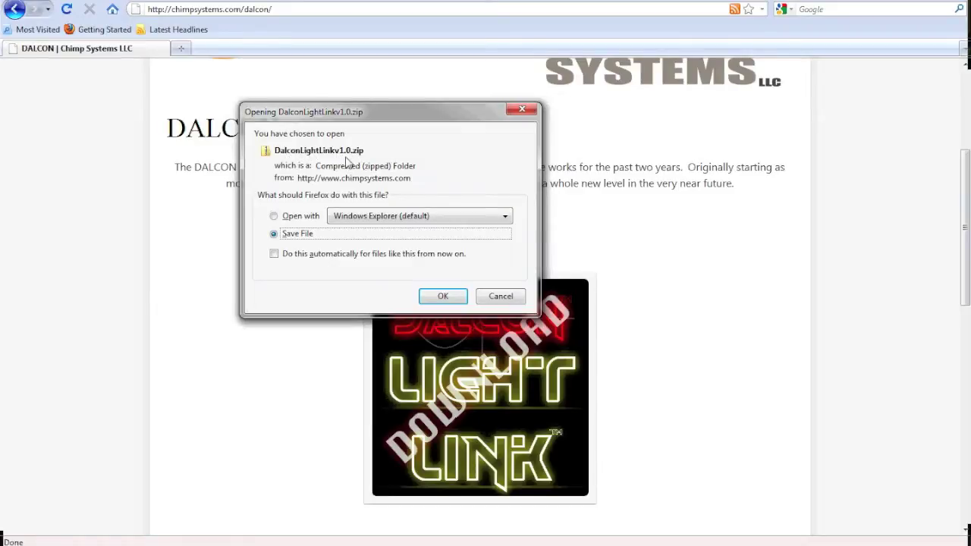
left_click(500, 296)
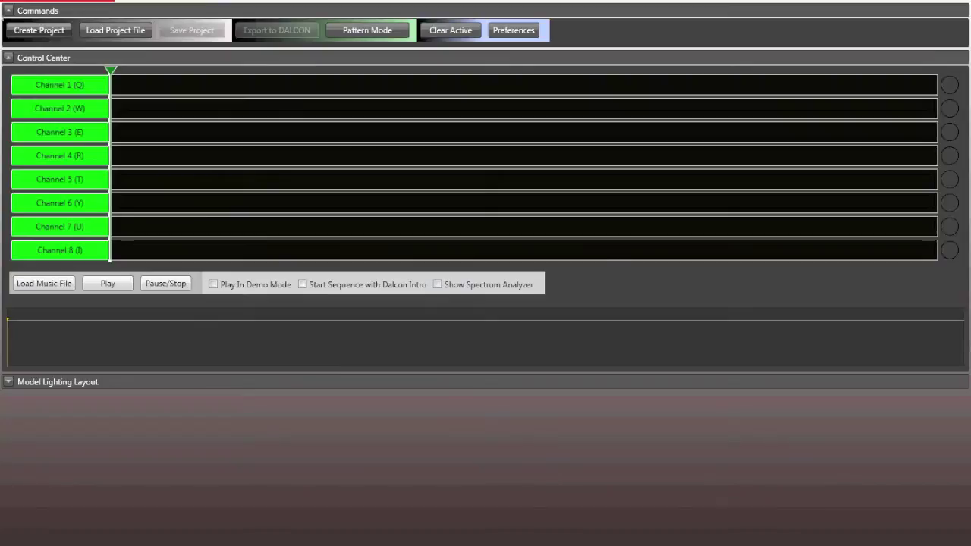
Create a new project named "DALCON Light Link Demonstration".
left_click(38, 29)
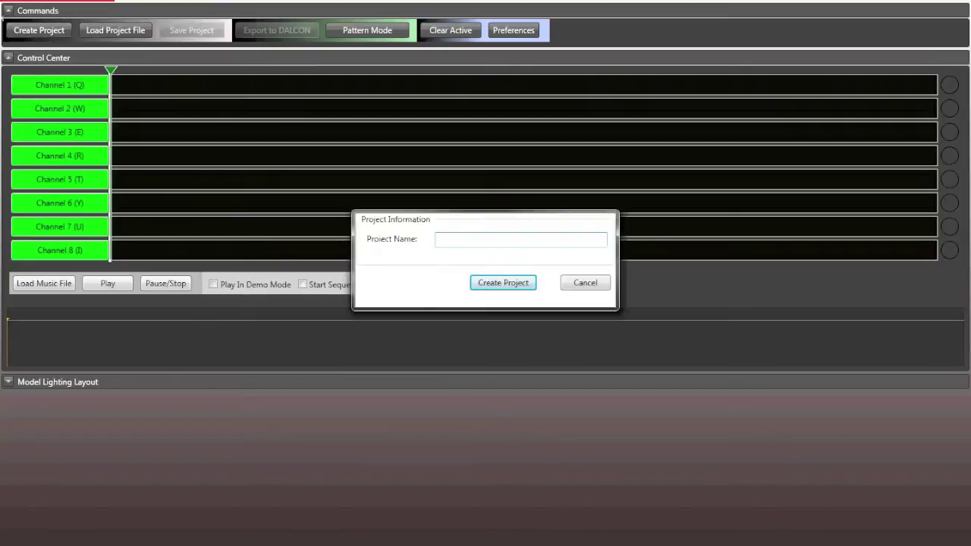
type("DALCON Light Link Demonstration")
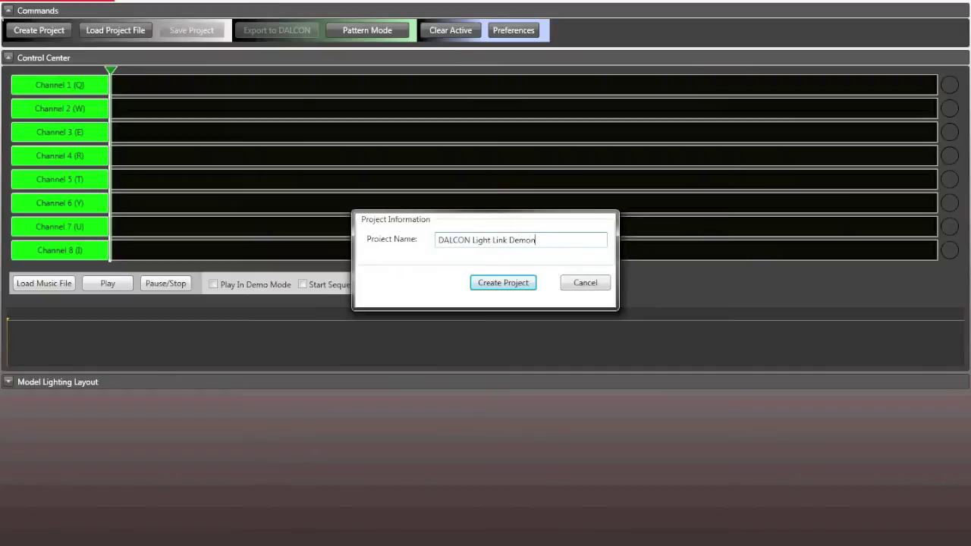
key("Return")
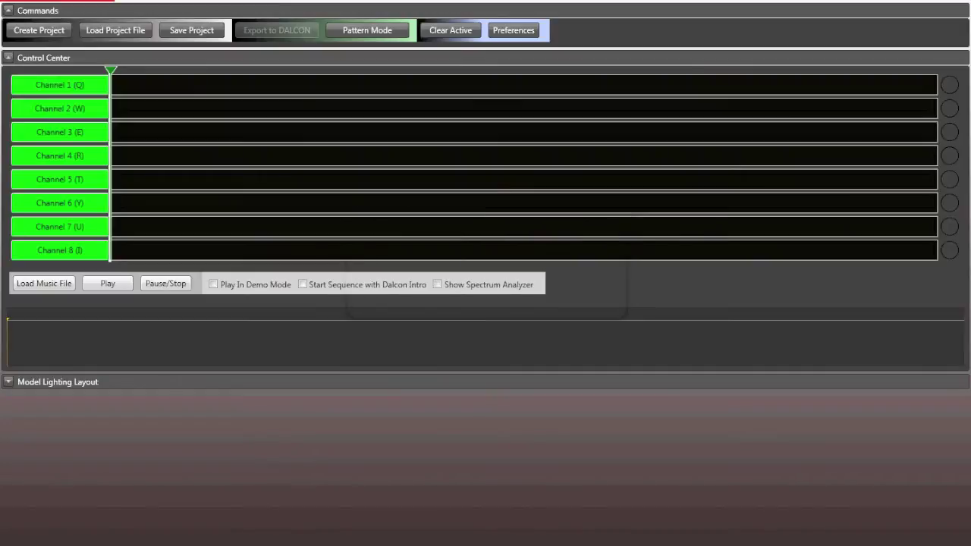
Save the project to the Desktop as DALCON Light Link Demonstration.dat.
left_click(191, 29)
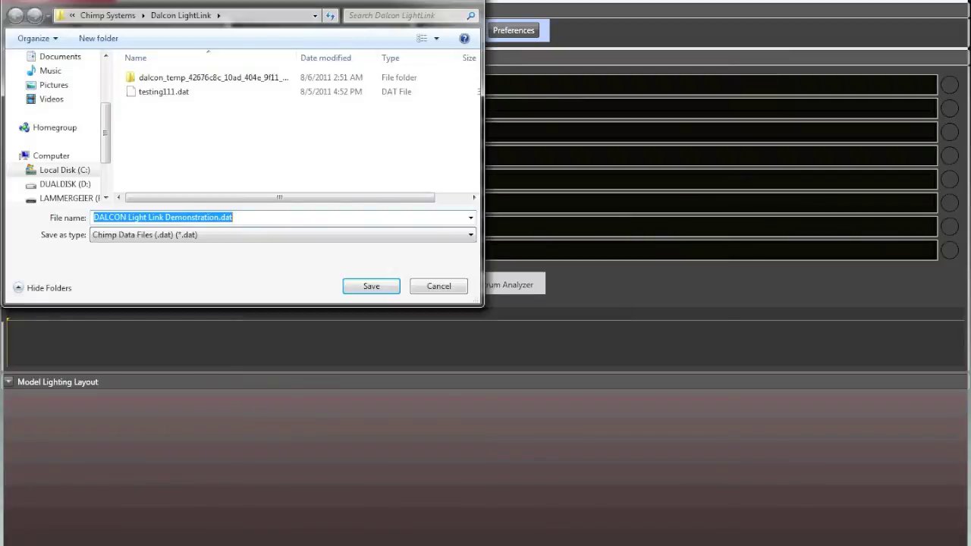
left_click(54, 77)
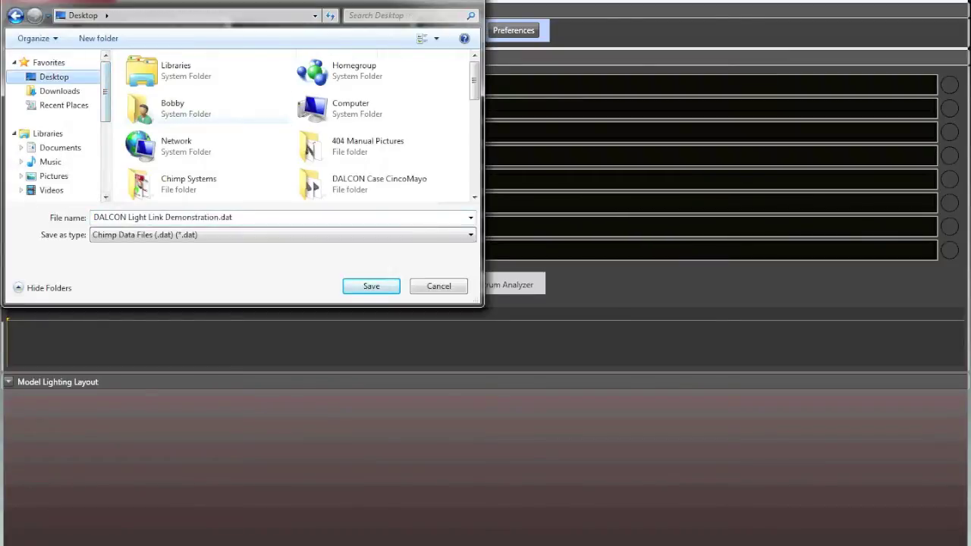
left_click(281, 235)
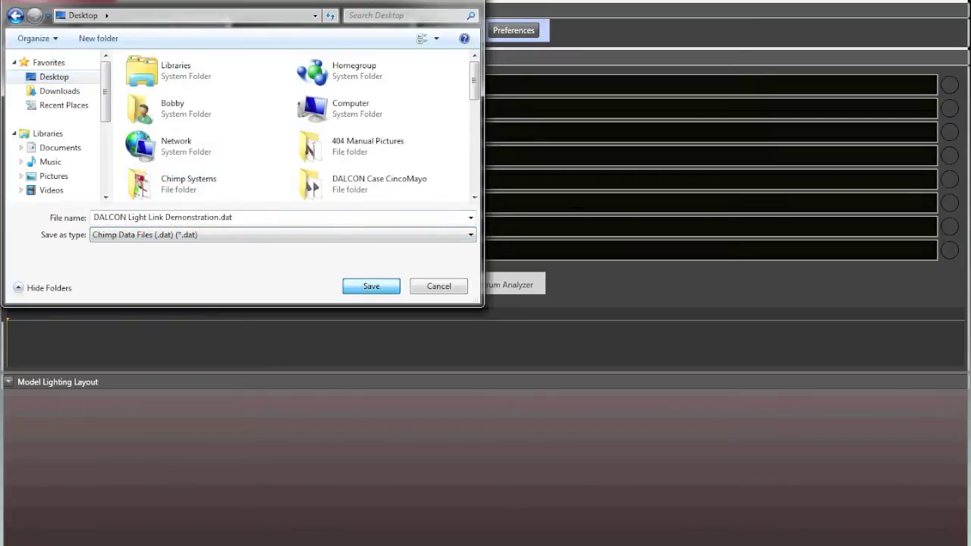
left_click(371, 286)
left_click(498, 306)
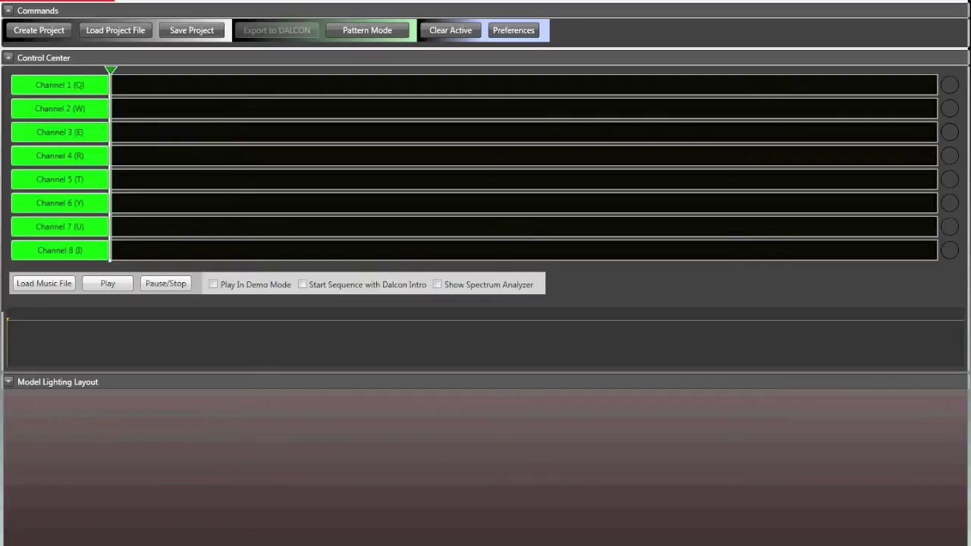
key("q")
key("q")
key("q")
Rename channels 1 to 4 in the preferences as Canopy, Low Canopy, Tail Boom and Tail Fin.
left_click(514, 30)
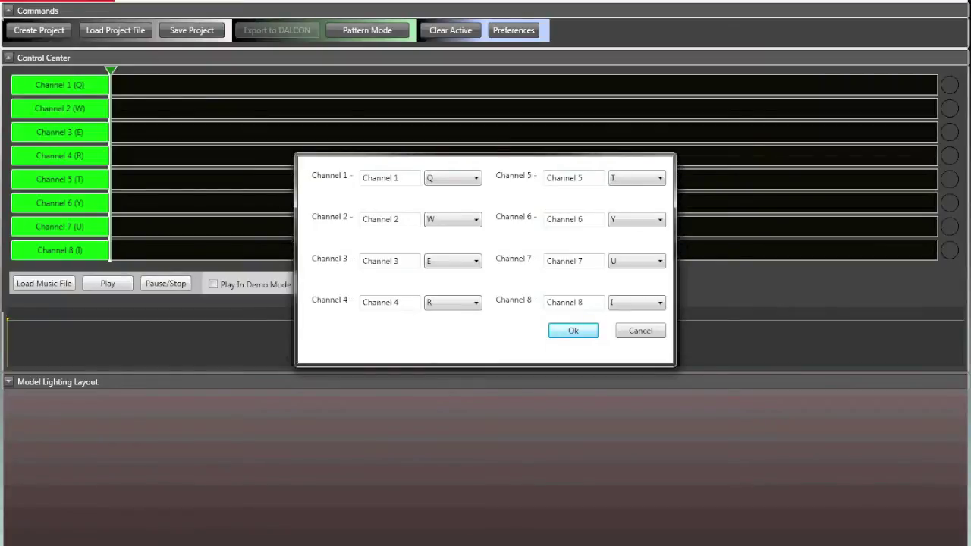
left_click(381, 178)
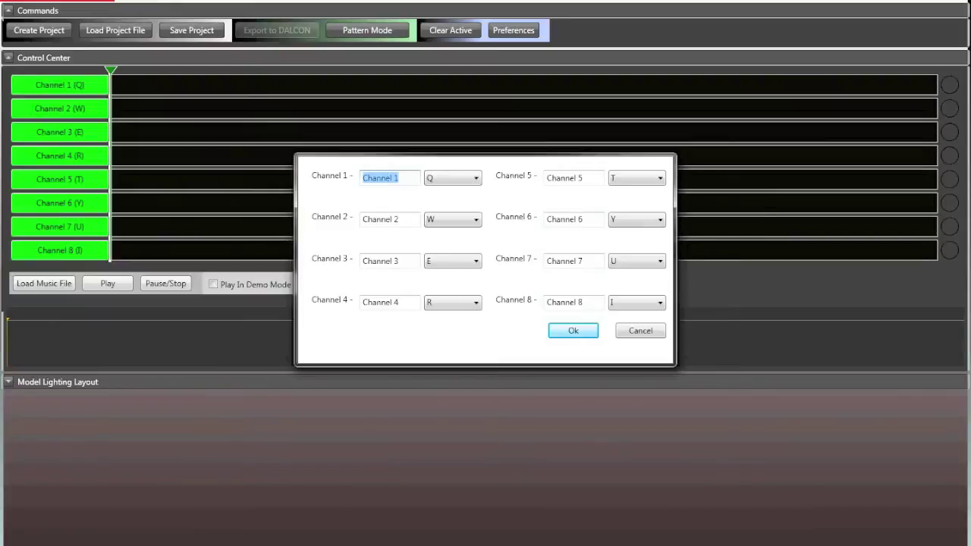
type("Canopy")
key("Tab")
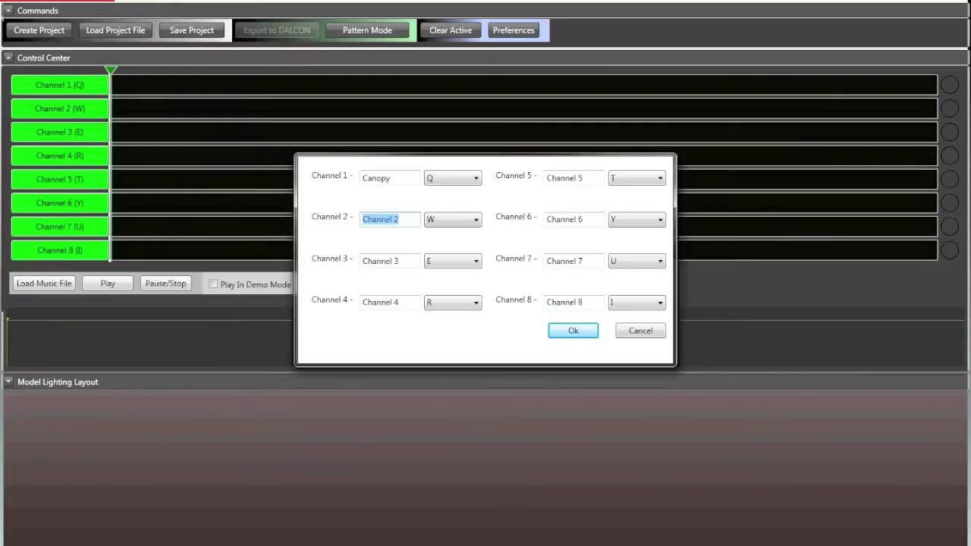
type("Low Canopy")
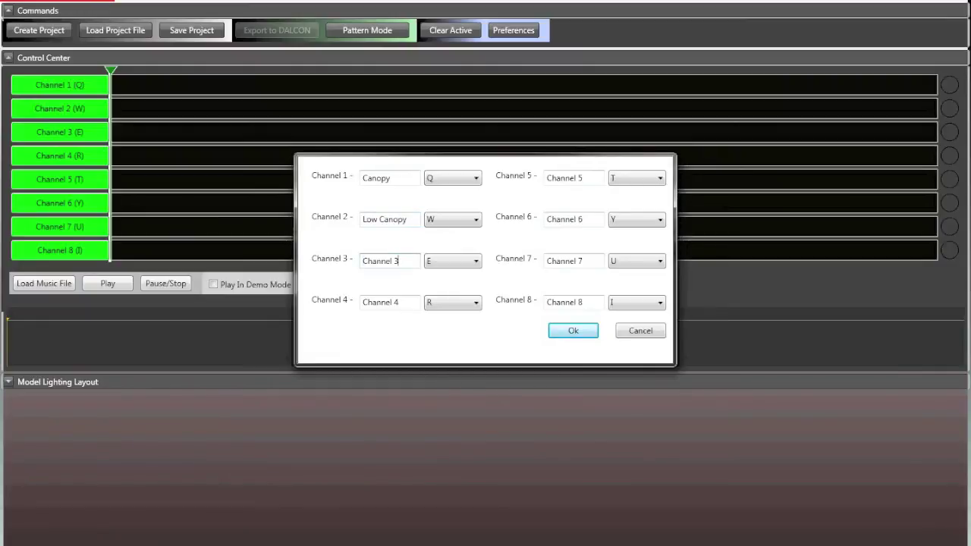
left_click(380, 261)
type("Tail Boom")
left_click(380, 302)
type("Tail Fin")
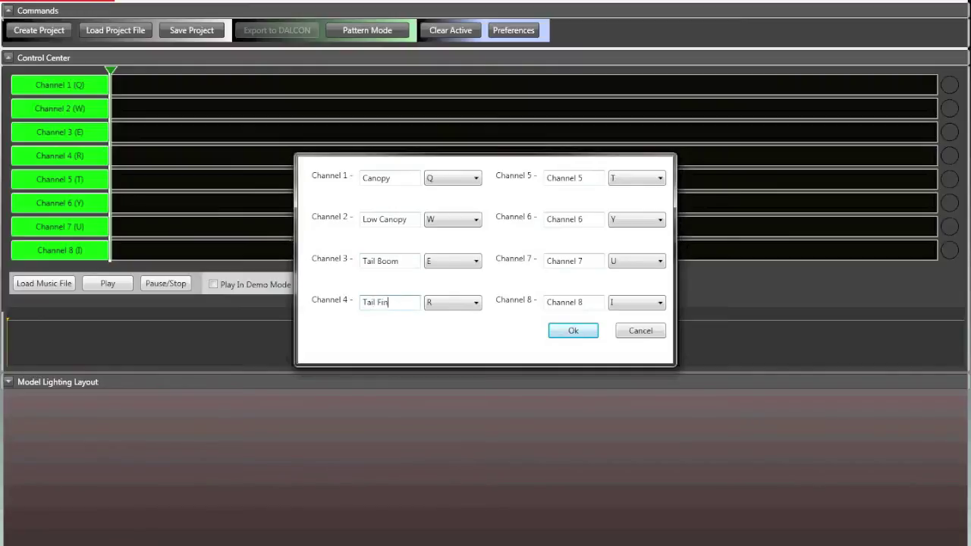
Check the available trigger keys for the Canopy channel, keep Q, and apply the channel preferences.
left_click(574, 178)
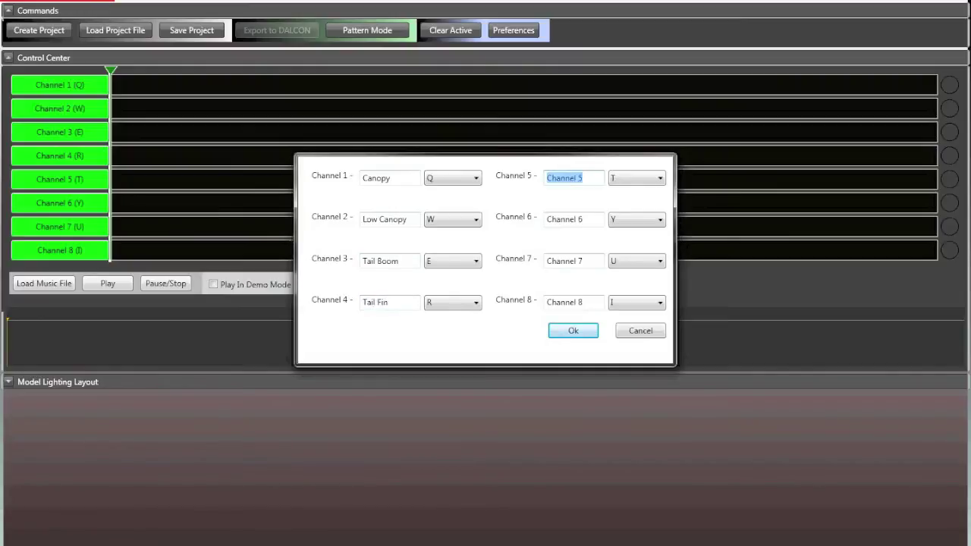
left_click(575, 219)
left_click_drag(556, 219, 547, 219)
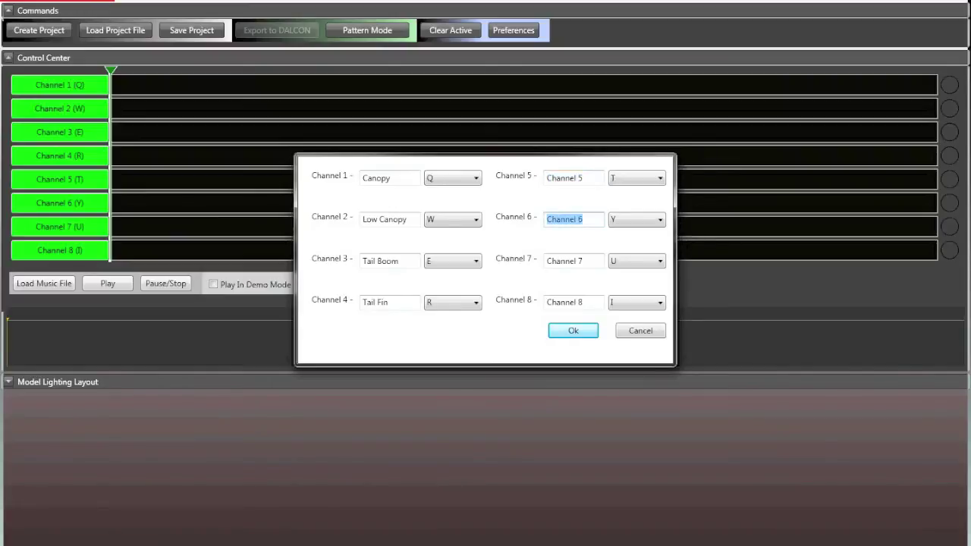
left_click(583, 219)
left_click(453, 177)
scroll(452, 288, "up", 5)
scroll(451, 289, "down", 5)
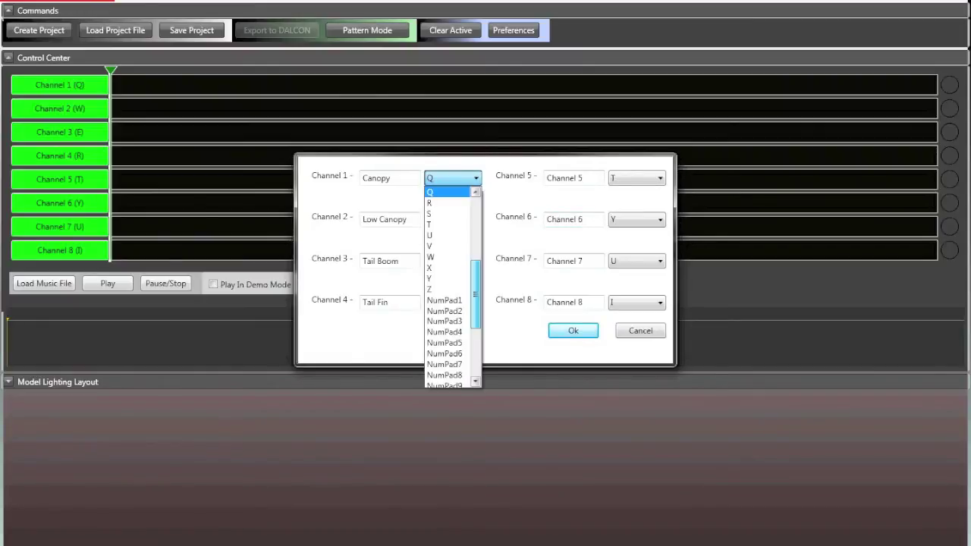
key("Escape")
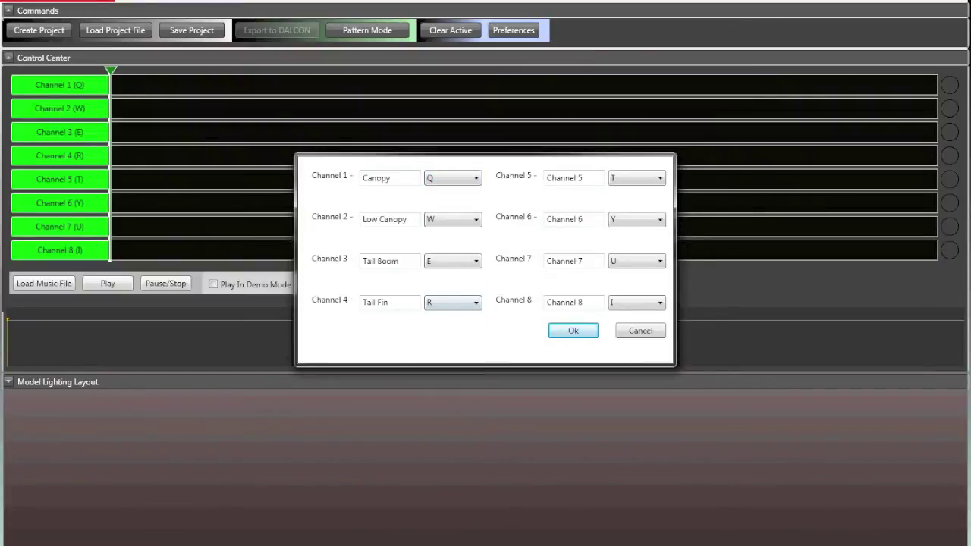
key("Return")
Test the assigned trigger keys Q, W, E, R, T, Y, U and I across all eight channels.
key("q")
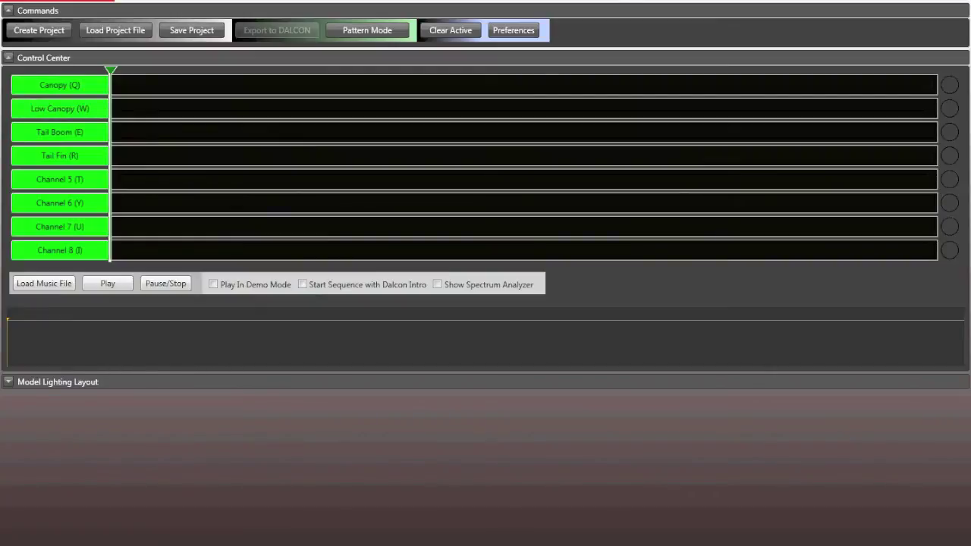
key("q")
key("q")
key("q")
key("q")
key("q")
key("w")
key("w")
key("q")
key("w")
key("e")
key("r")
key("t")
key("y")
key("u")
key("i")
key("q")
key("w")
key("e")
key("r")
key("t")
key("y")
key("u")
key("i")
Deactivate the unused Channels 5, 6, 7 and 8.
key("t")
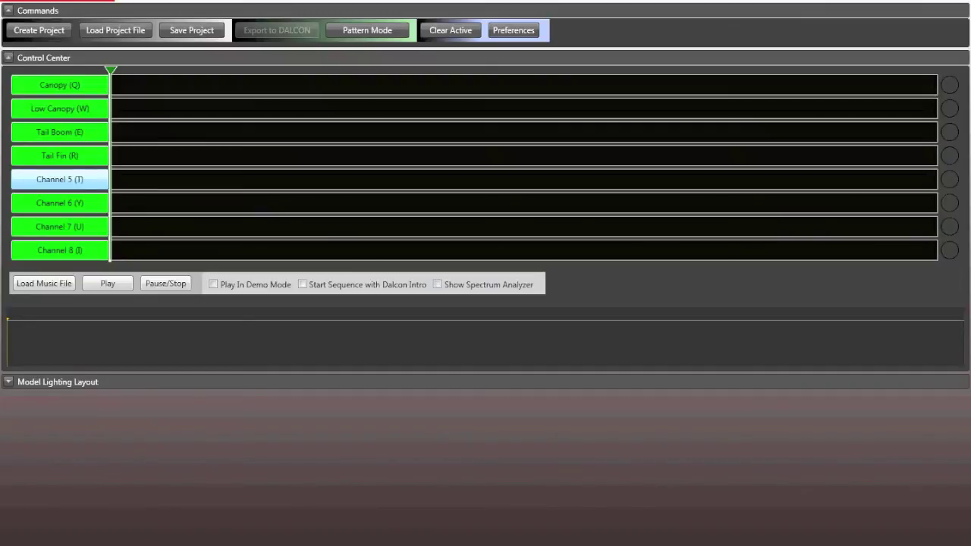
key("y")
key("u")
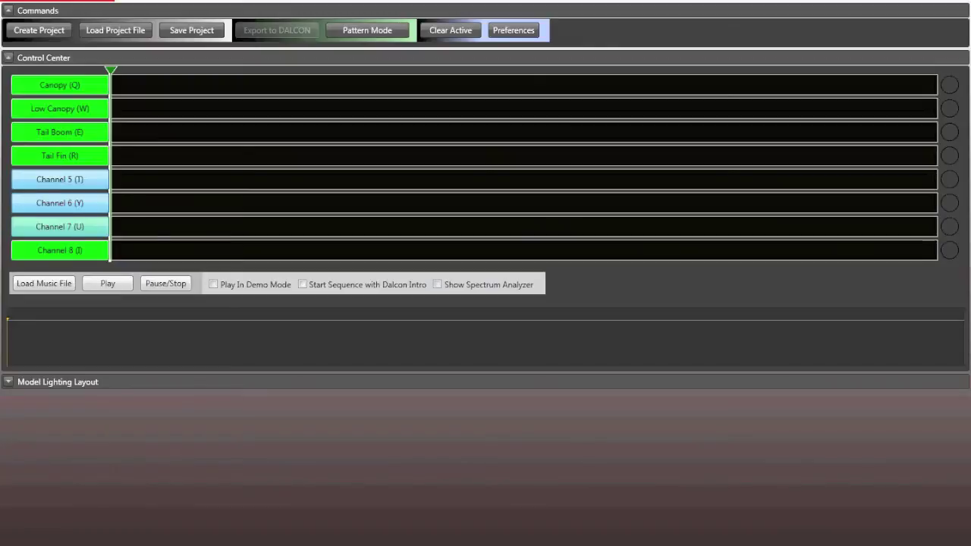
key("i")
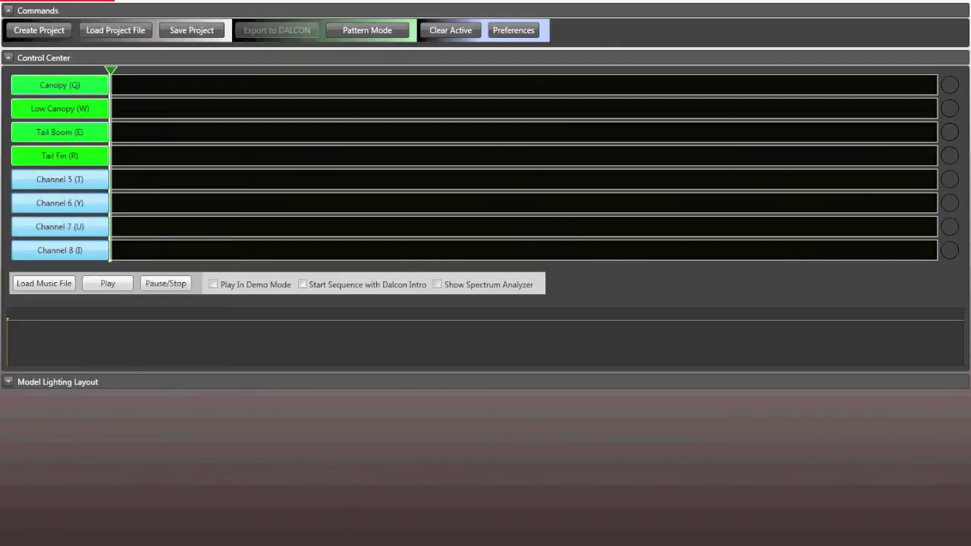
Try the trigger keys of active and inactive channels, and toggle the Canopy channel off and on again.
key("r")
key("r")
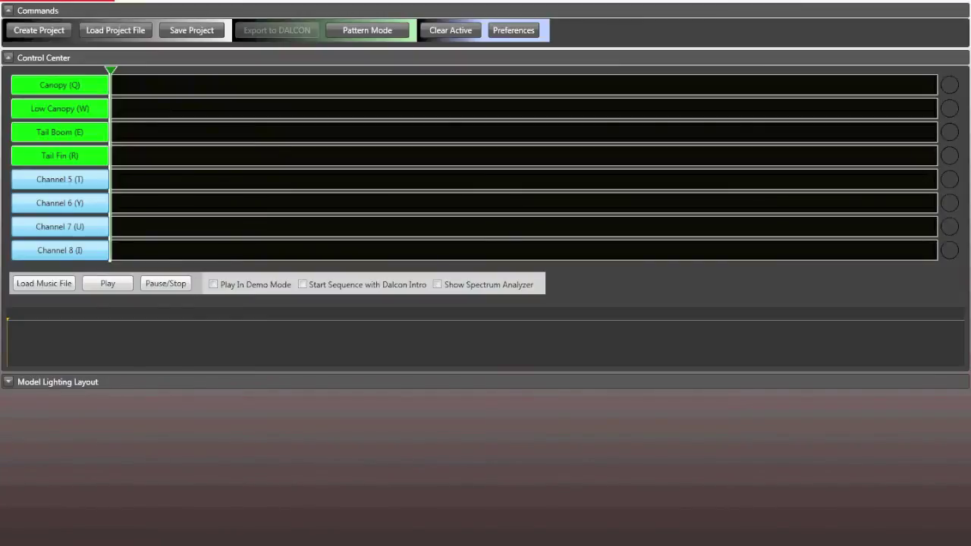
key("t")
key("t")
key("q")
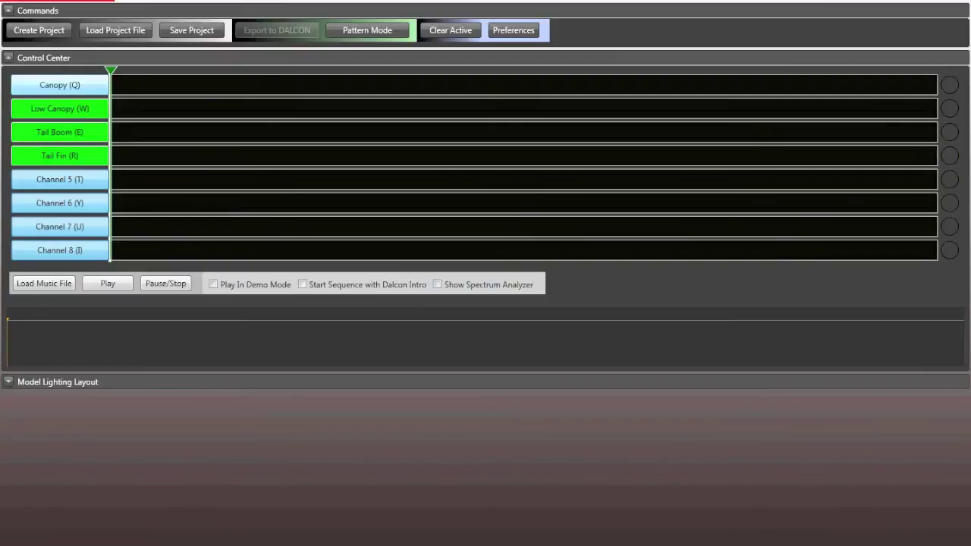
key("q")
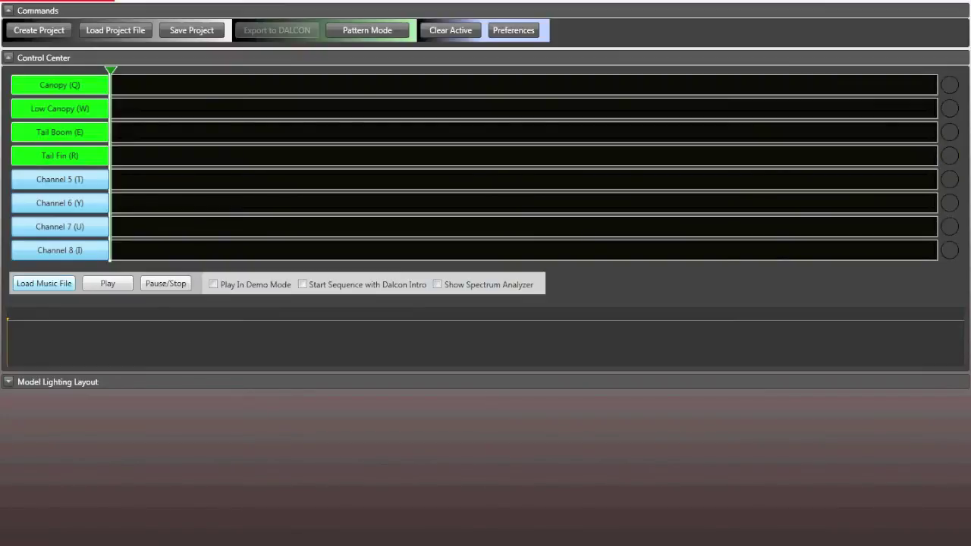
Load LightLinkDemo.mp3 from the Desktop as the music file and set the sequence to start with the Dalcon intro.
left_click(44, 283)
scroll(273, 151, "down", 5)
scroll(228, 193, "down", 5)
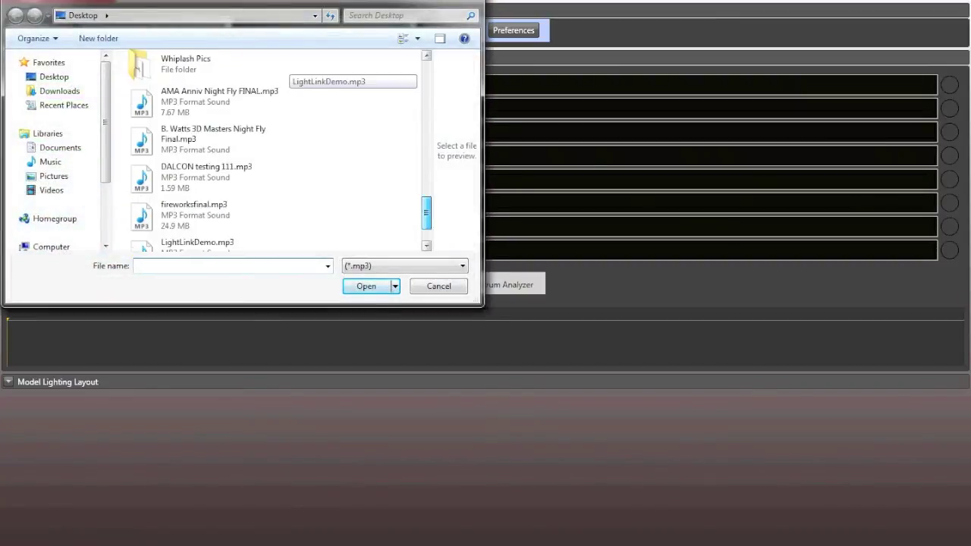
double_click(197, 195)
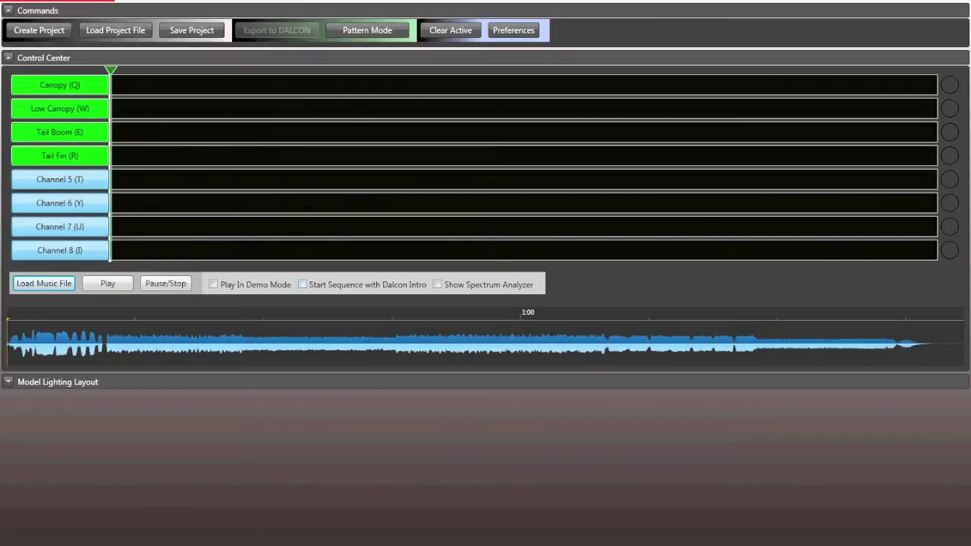
left_click(303, 285)
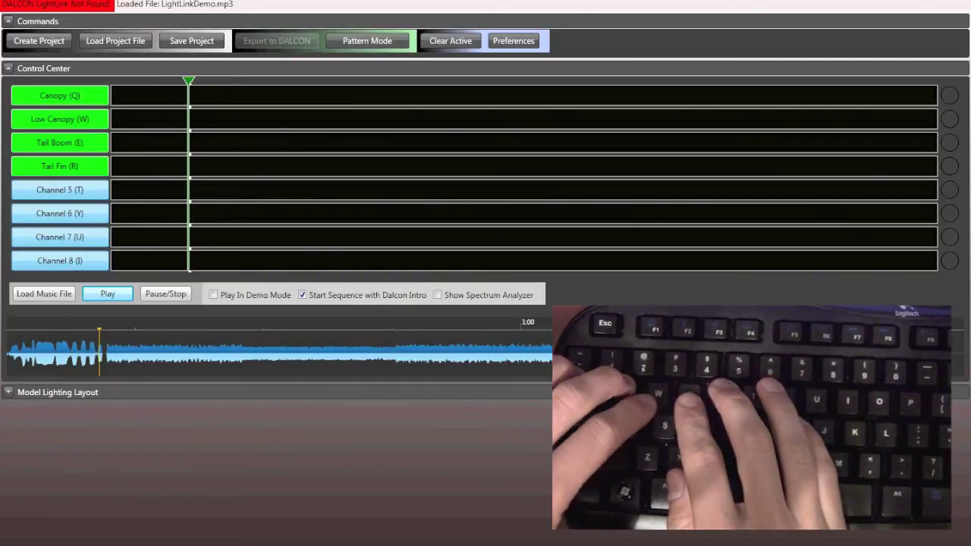
Record long simultaneous light blocks on Canopy, Low Canopy, Tail Boom and Tail Fin as the music continues after the intro, separated by brief gaps.
key("q")
key("w")
key("e")
key("r")
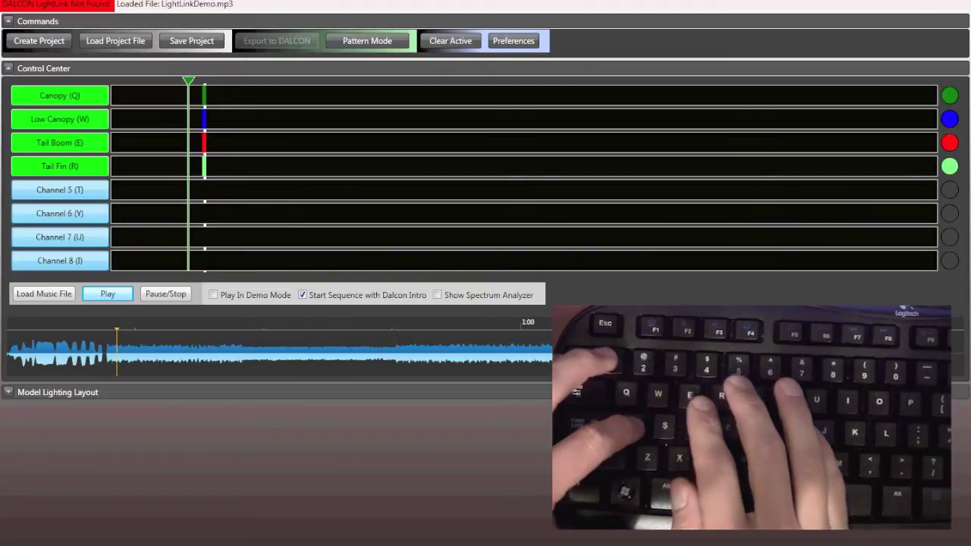
key("q")
key("w")
key("e")
key("r")
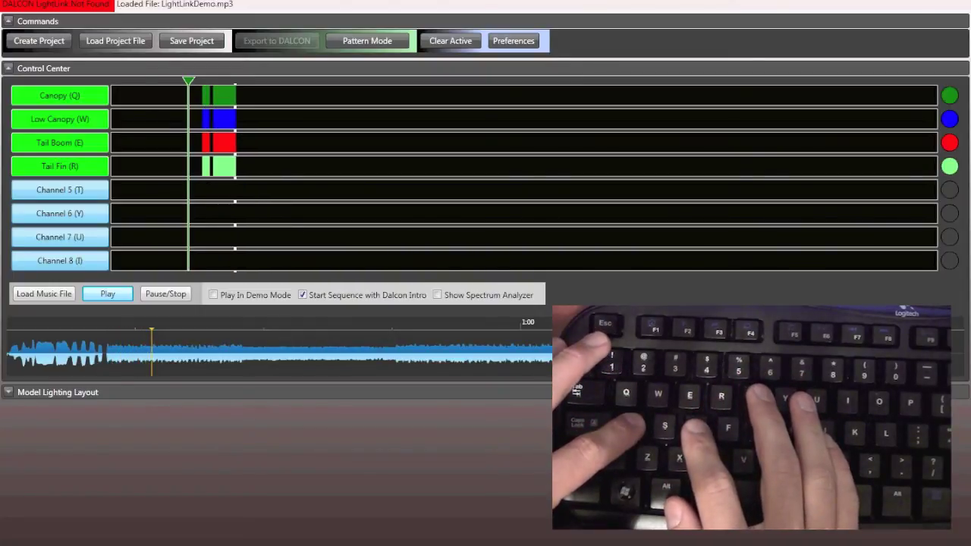
key("q")
key("w")
key("e")
key("r")
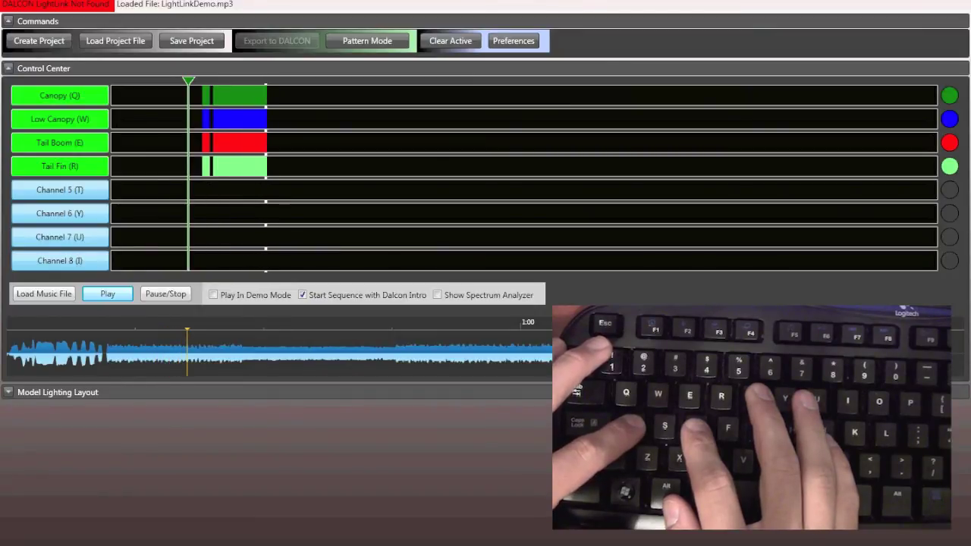
key("q")
key("w")
key("e")
key("r")
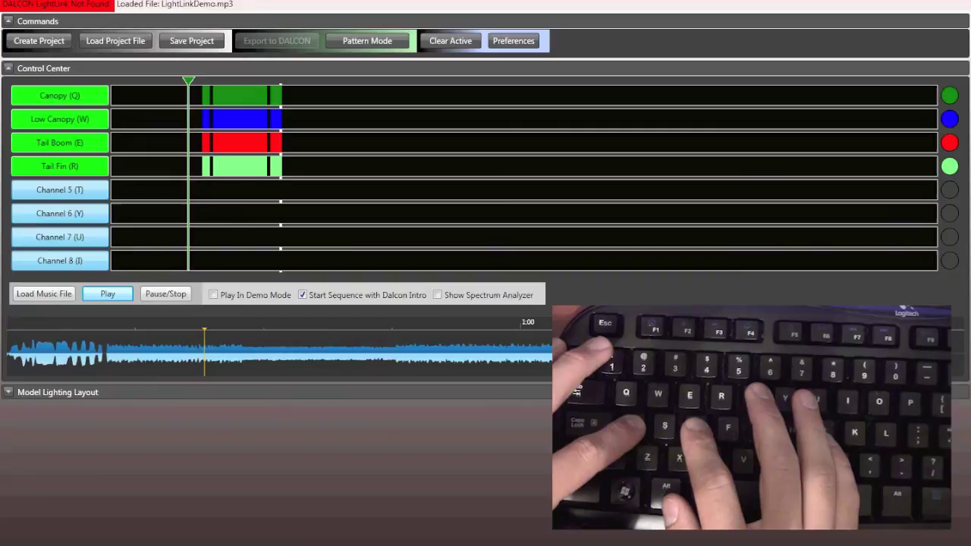
key("q")
key("w")
key("e")
key("r")
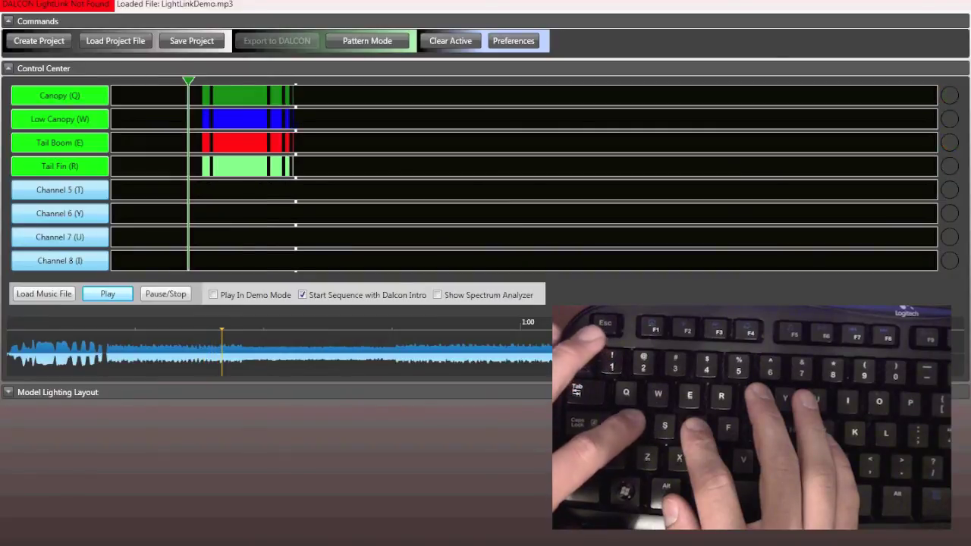
Continue recording the four active channels with groups of short flashes between longer held lights.
key("q")
key("w")
key("e")
key("r")
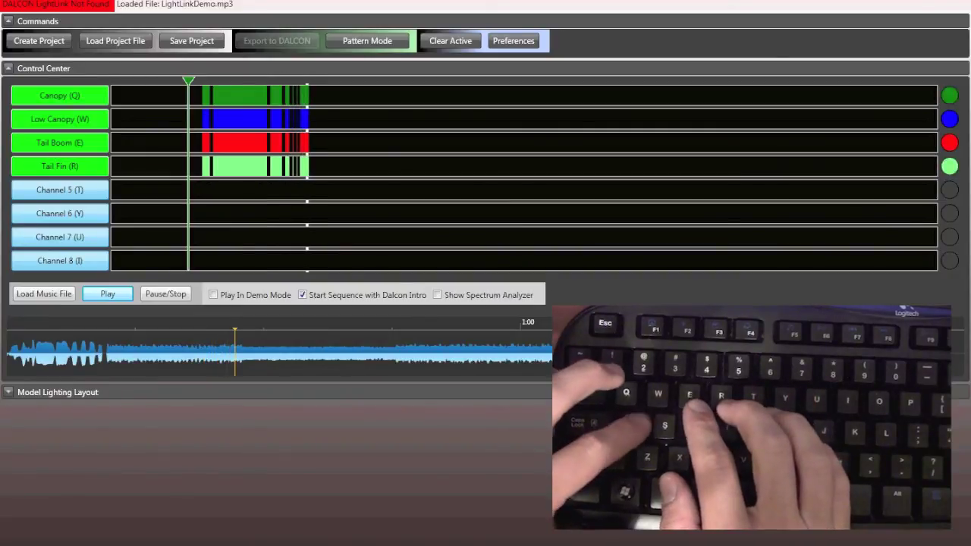
key("w")
key("e")
key("r")
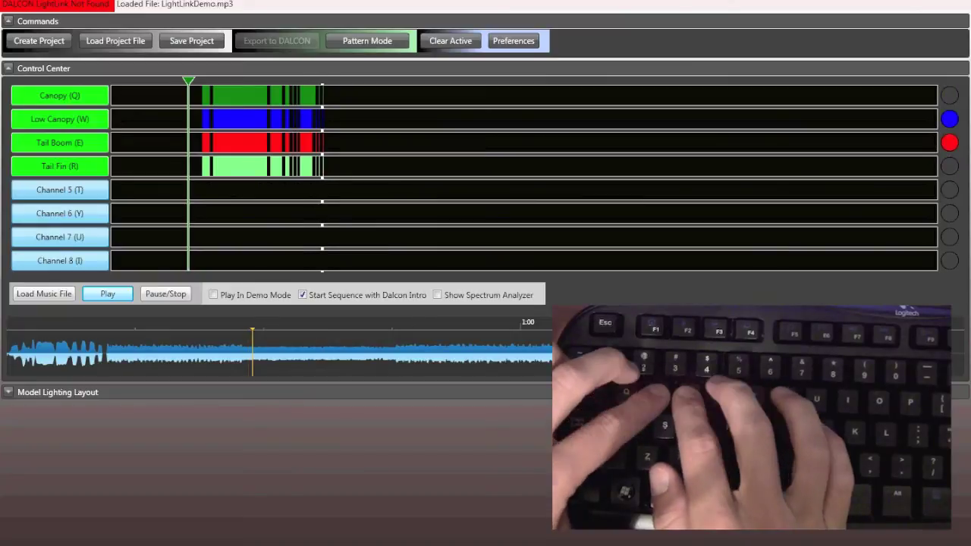
key("q")
key("w")
key("e")
key("r")
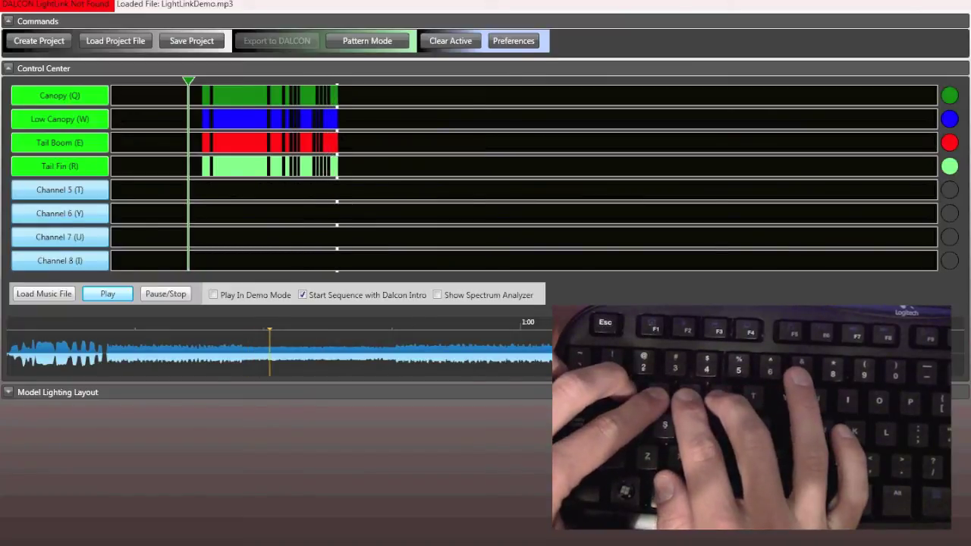
key("q")
key("w")
key("r")
key("q")
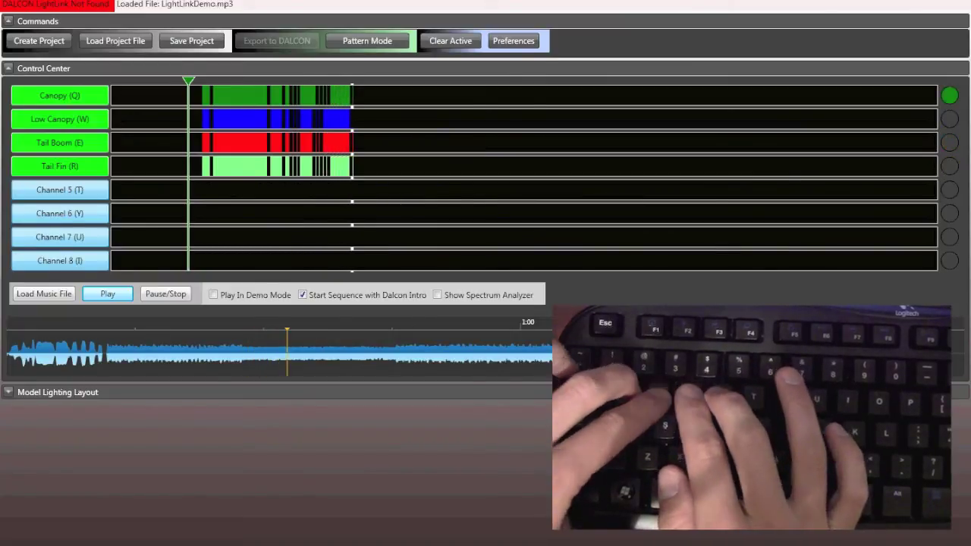
key("r")
key("e")
key("r")
key("q")
key("w")
key("e")
key("r")
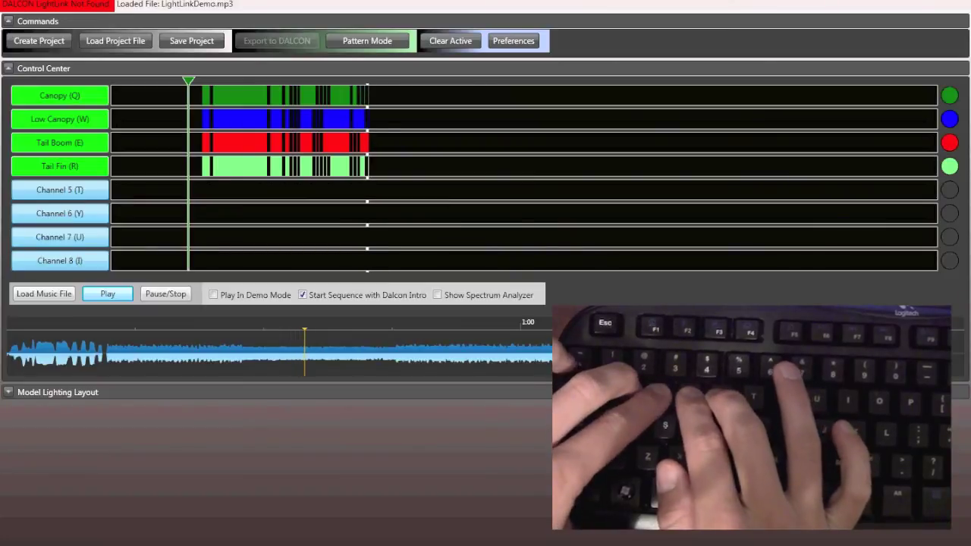
key("q")
key("w")
key("e")
key("r")
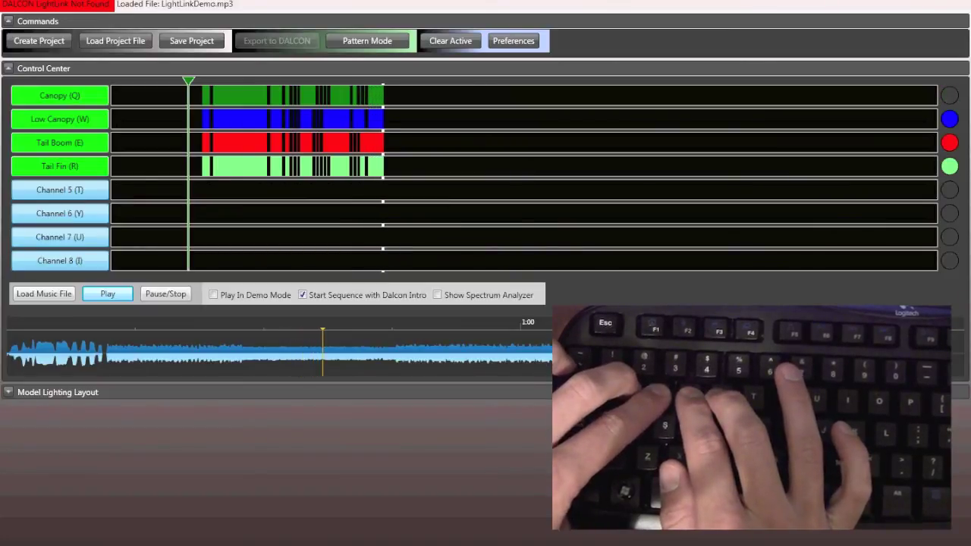
Record an alternating pattern between the Canopy and Tail Fin pair and the Low Canopy and Tail Boom pair.
key("w")
key("e")
key("q")
key("r")
key("w")
key("e")
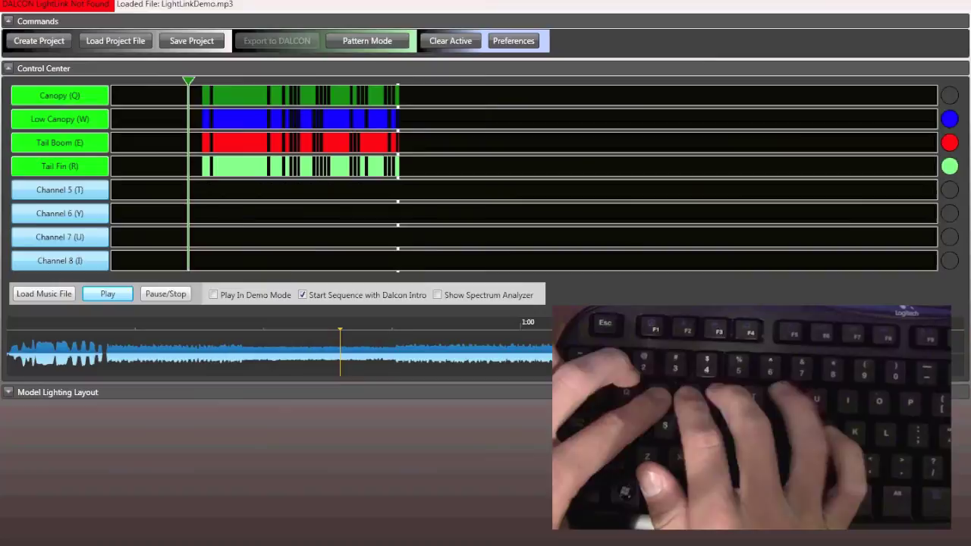
key("q")
key("r")
key("w")
key("e")
key("q")
key("r")
key("w")
key("e")
key("q")
key("r")
key("w")
key("e")
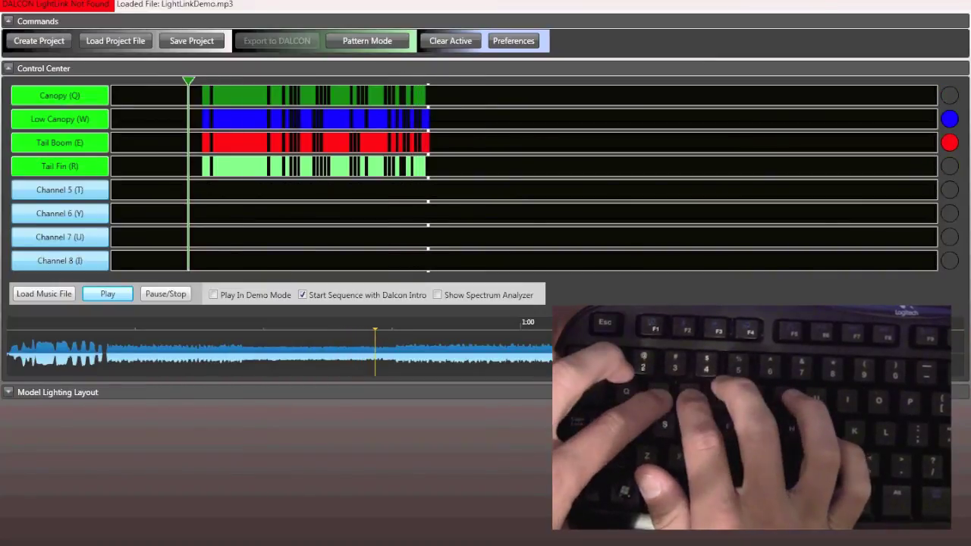
Continue the sequence by alternating channel pairs, switching to Canopy with Low Canopy against Tail Boom with Tail Fin.
key("q")
key("r")
key("q")
key("w")
key("q")
key("r")
key("q")
key("w")
key("e")
key("r")
key("q")
key("w")
key("e")
key("r")
key("q")
key("w")
key("e")
key("r")
key("q")
key("w")
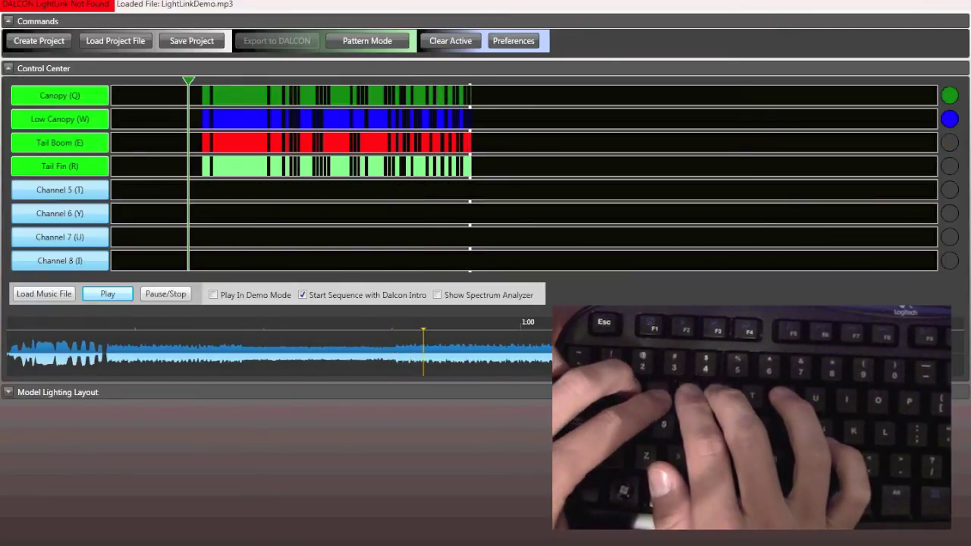
key("e")
key("r")
key("q")
key("w")
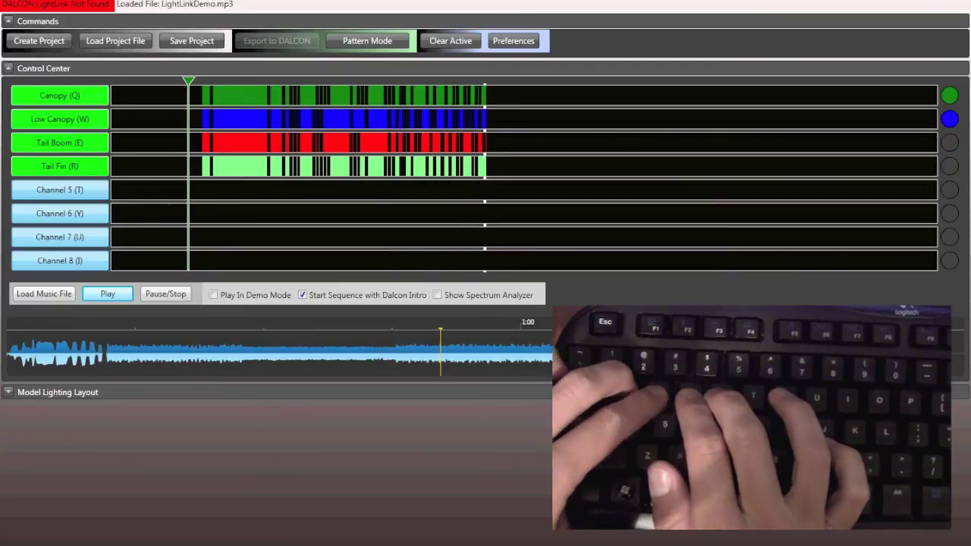
key("e")
key("r")
key("q")
key("w")
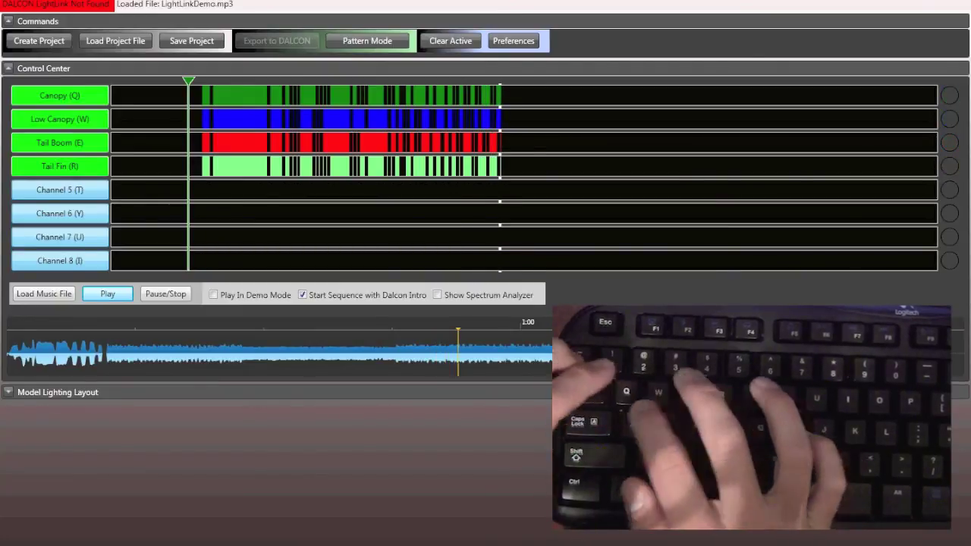
Finish the alternating pattern and record rapid simultaneous flashes on all four active channels until just past the 1:00 mark.
key("e")
key("r")
key("q")
key("w")
key("e")
key("r")
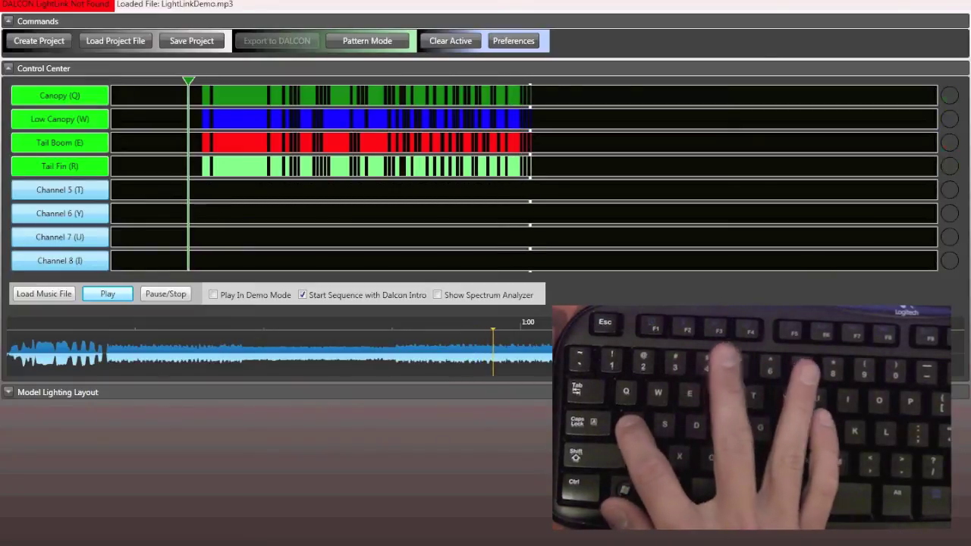
key("q")
key("w")
key("e")
key("r")
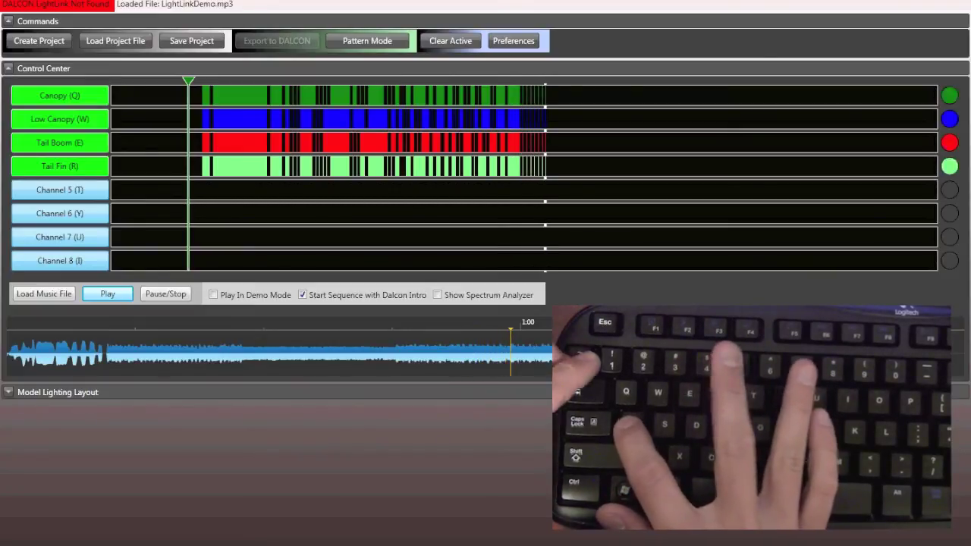
key("q")
key("w")
key("e")
key("r")
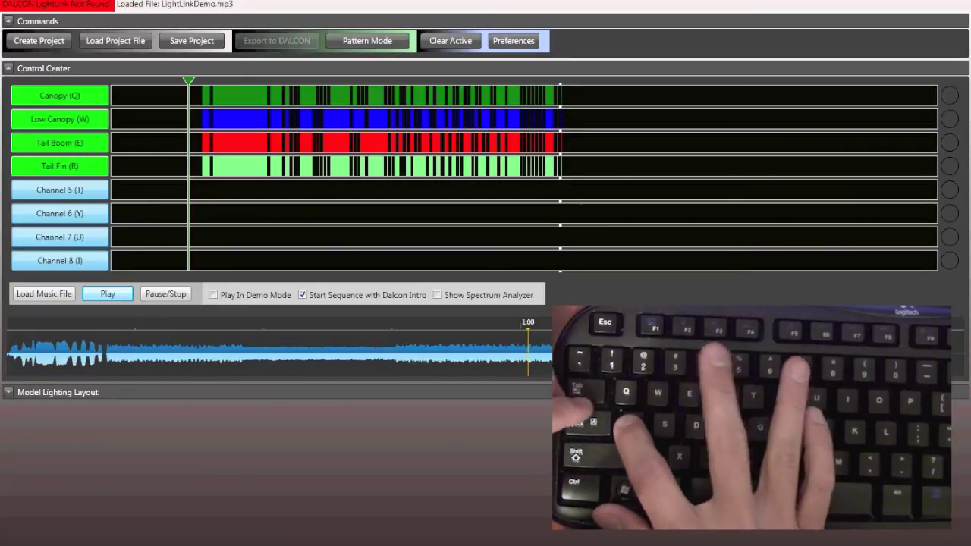
key("q")
key("w")
key("e")
key("r")
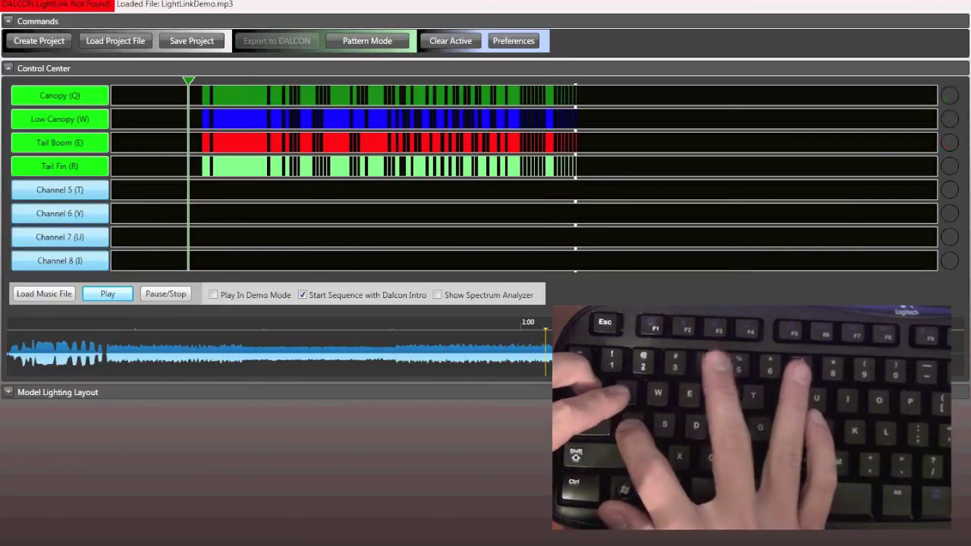